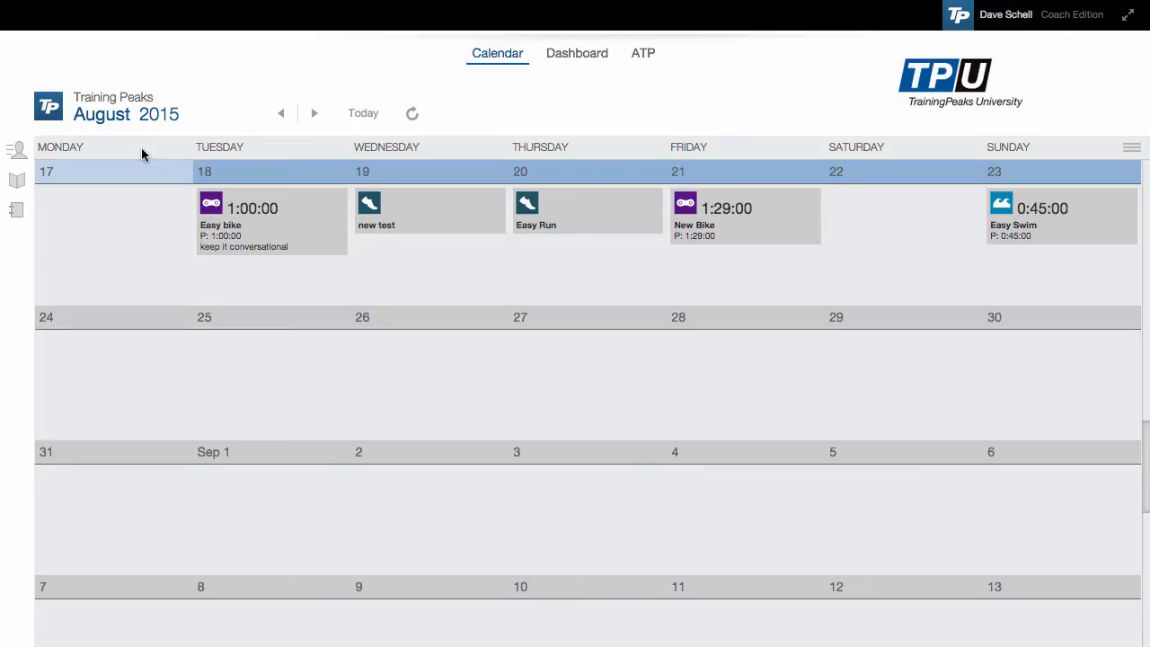
Step: Open the Training Peaks athlete's account settings from the Athlete Library and view the Coaches section
left_click(54, 115)
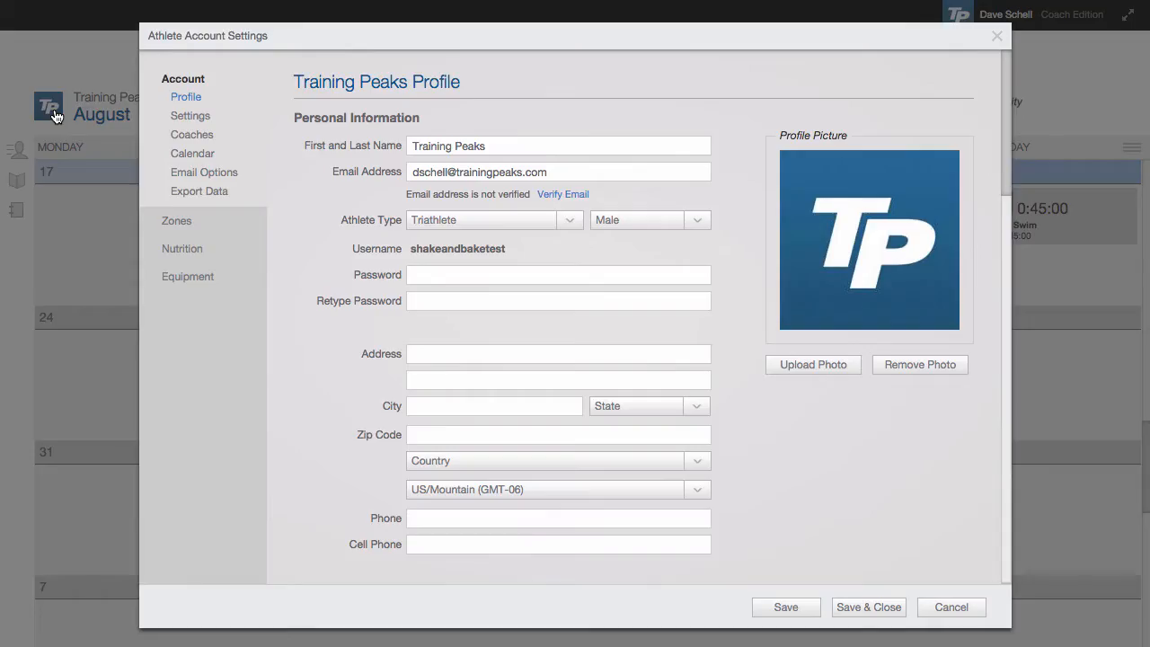
left_click(996, 36)
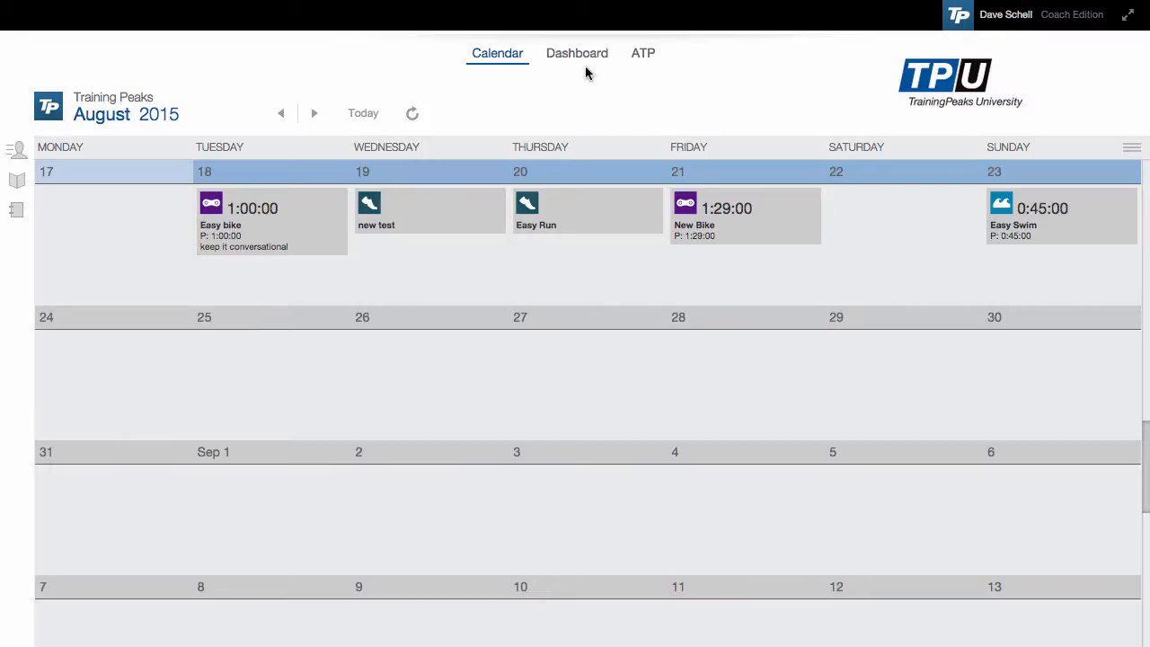
left_click(21, 154)
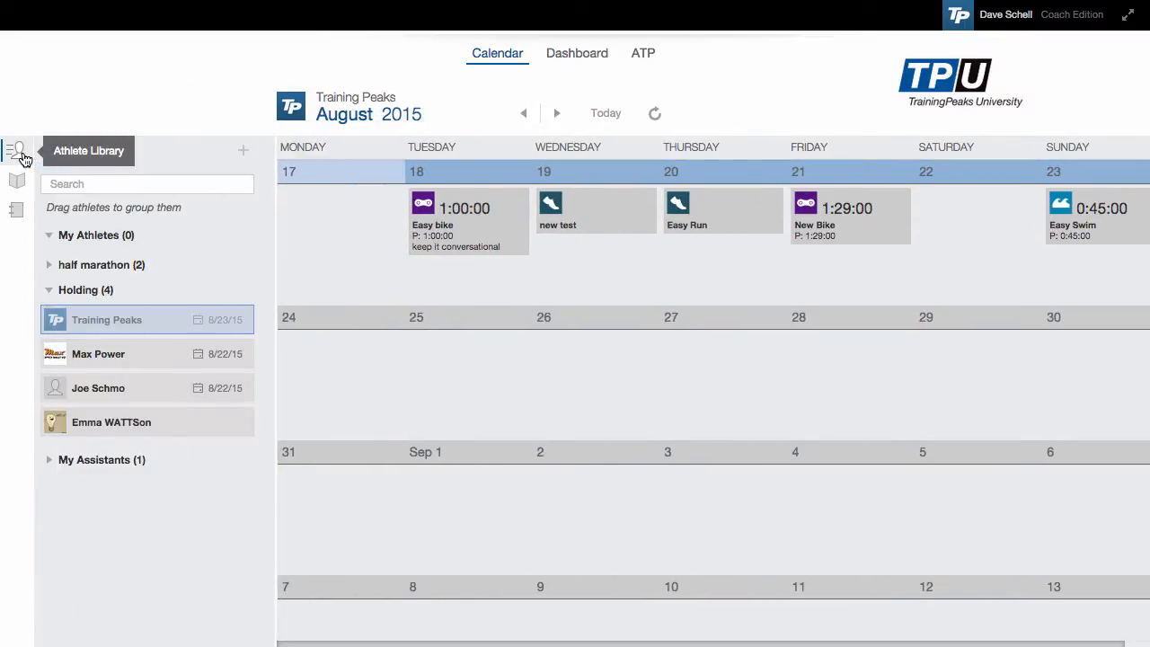
left_click(79, 319)
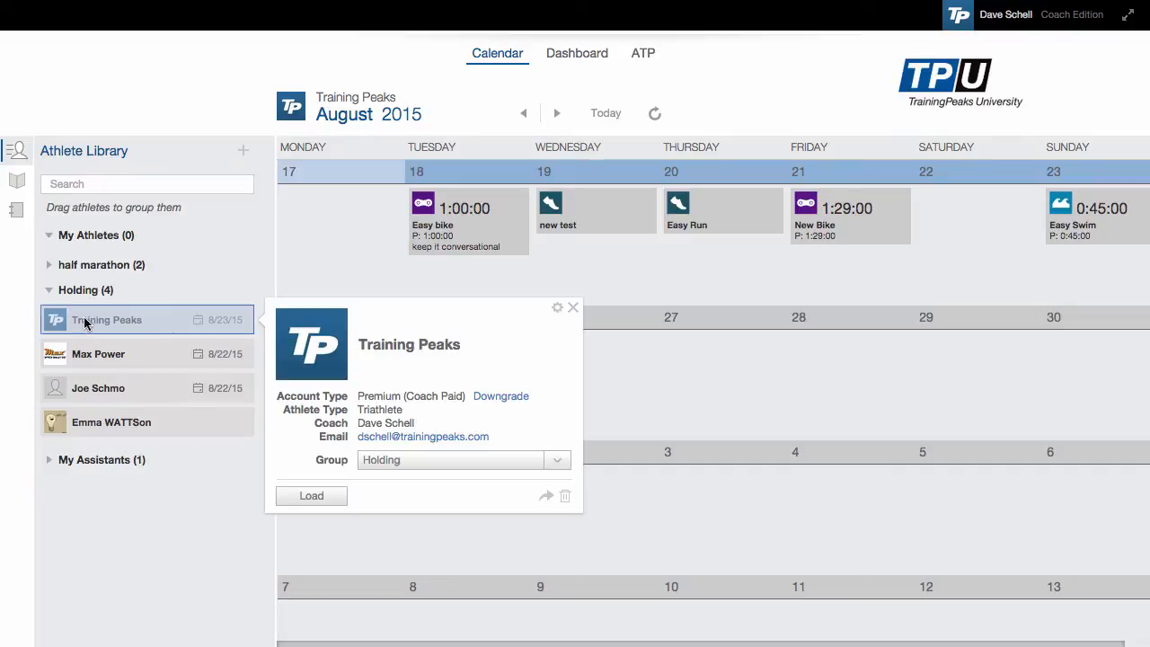
left_click(556, 309)
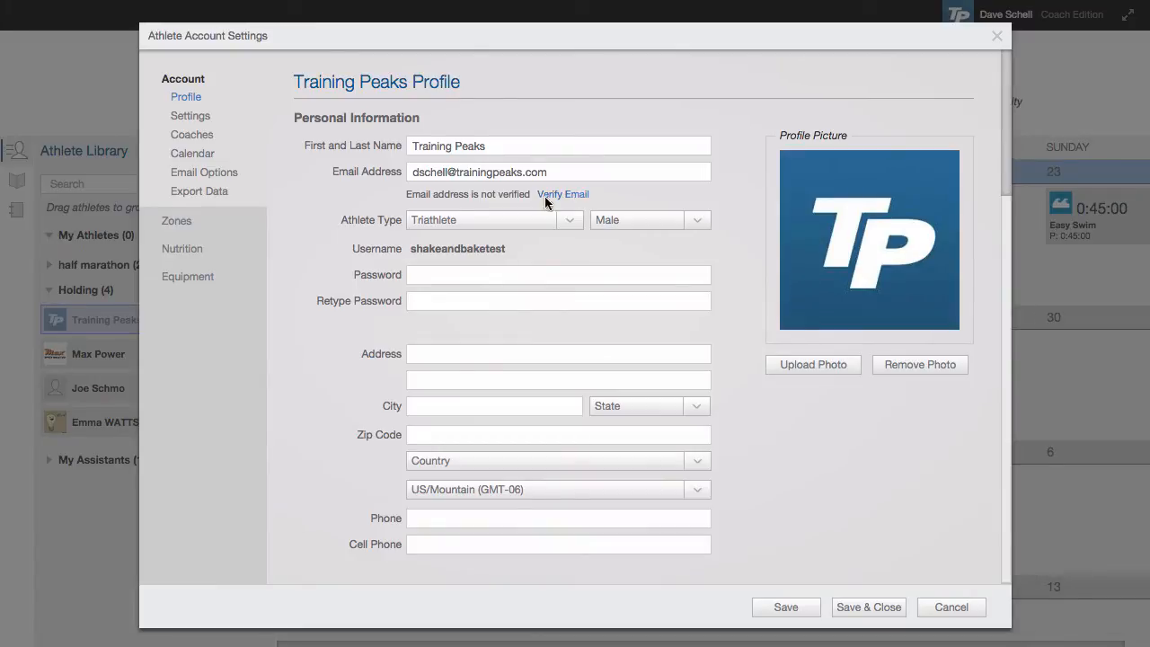
left_click(179, 137)
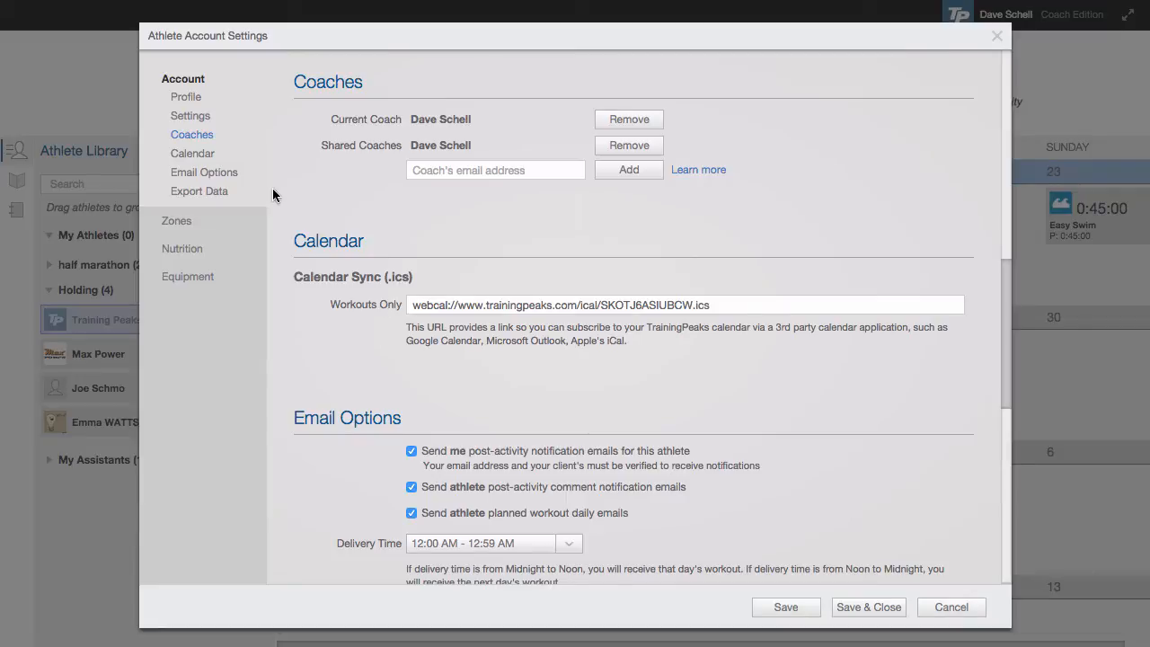
Step: Add a Bike activity to the athlete's heart rate zones and set its threshold heart rate to 163
left_click(179, 222)
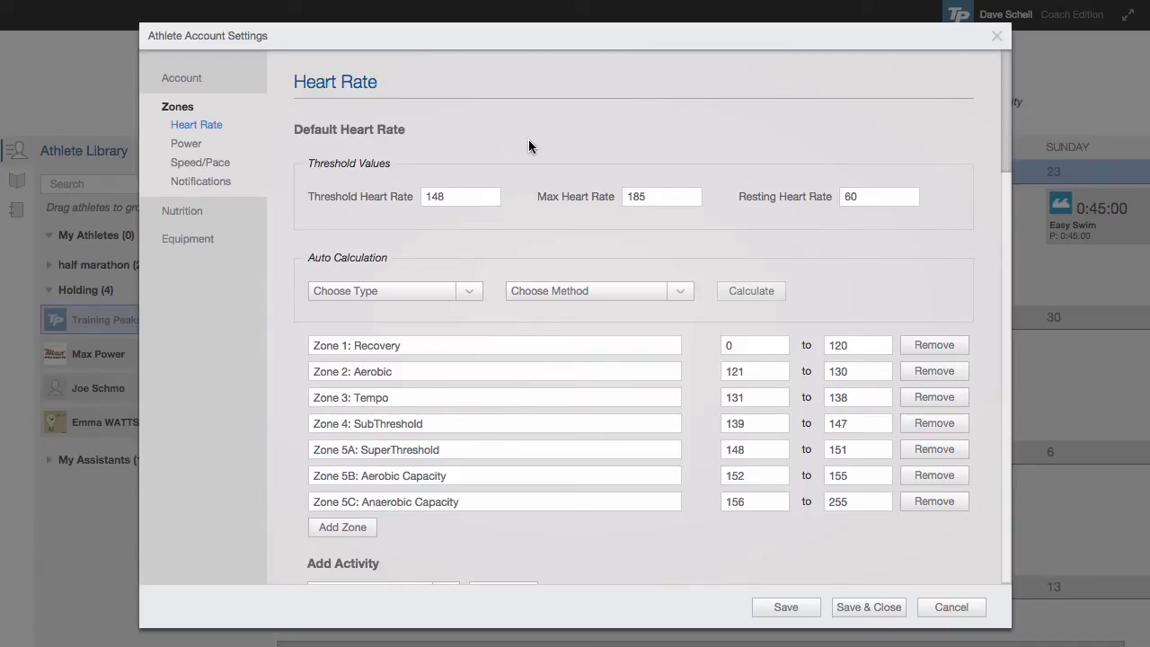
scroll(529, 143, "down", 3)
scroll(528, 140, "down", 1)
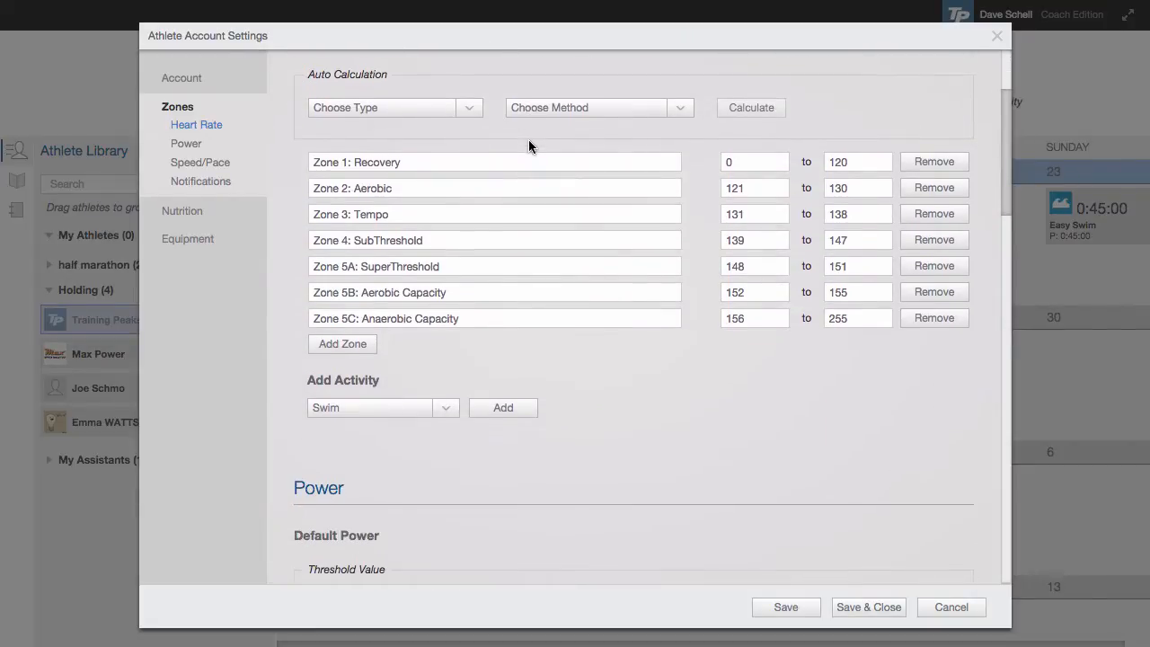
left_click(443, 405)
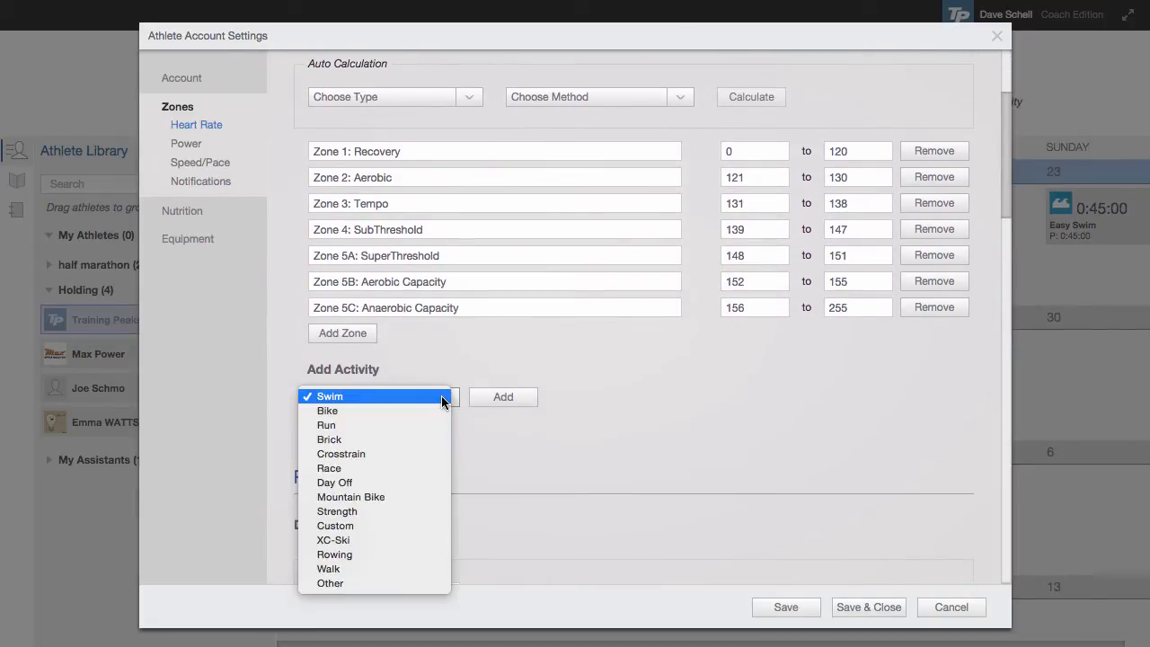
left_click(401, 409)
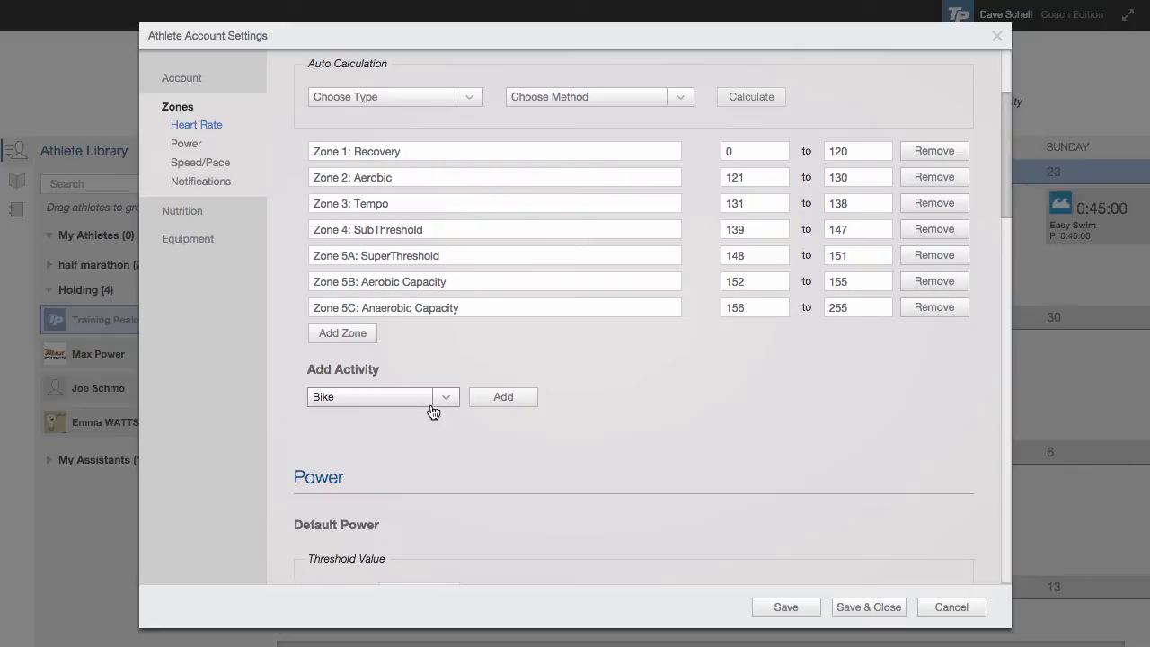
left_click(510, 397)
left_click_drag(467, 471, 406, 472)
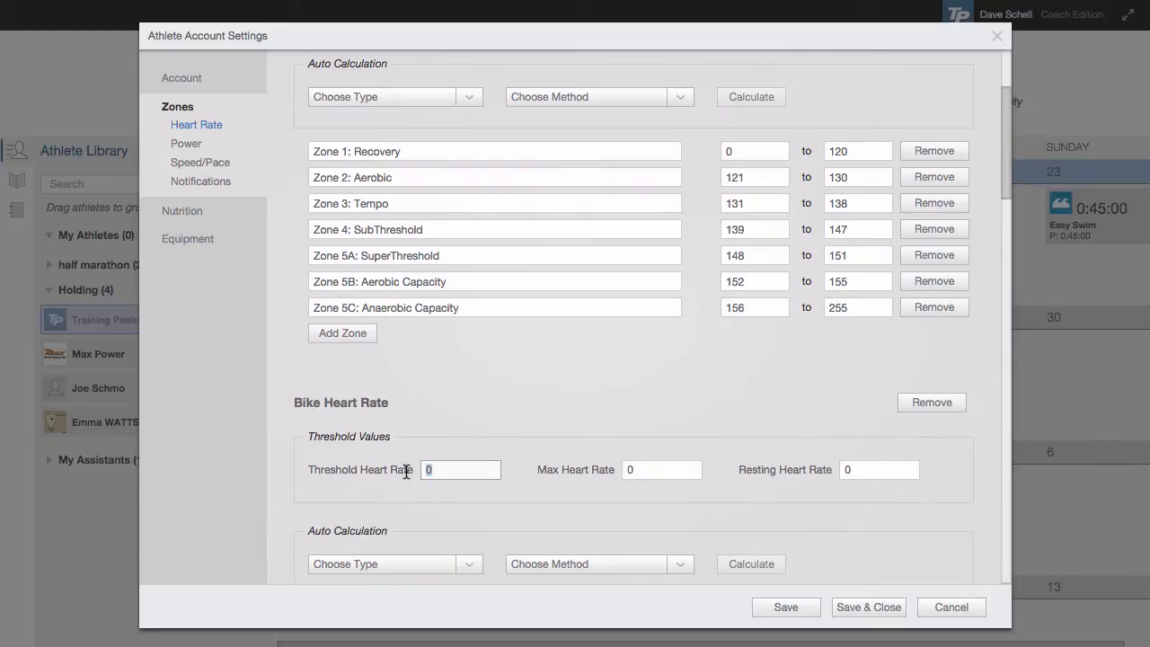
type("163")
Step: Calculate the bike heart rate zones from Lactate Threshold with the Joe Friel (7) method and apply them
left_click(369, 557)
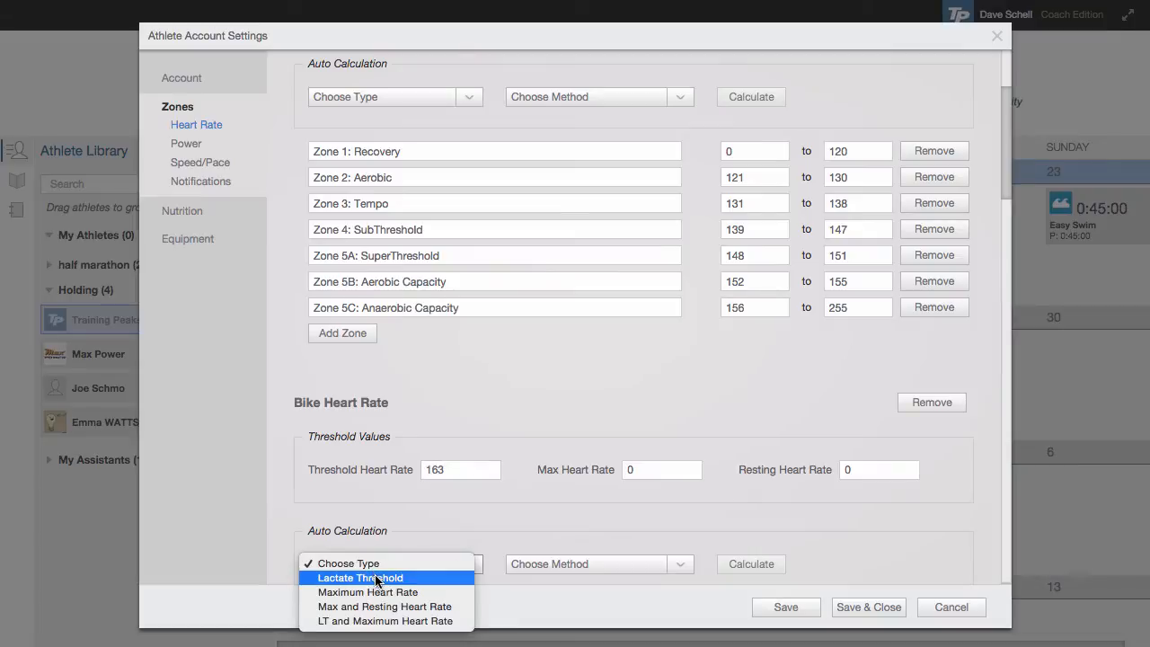
left_click(375, 575)
left_click(539, 564)
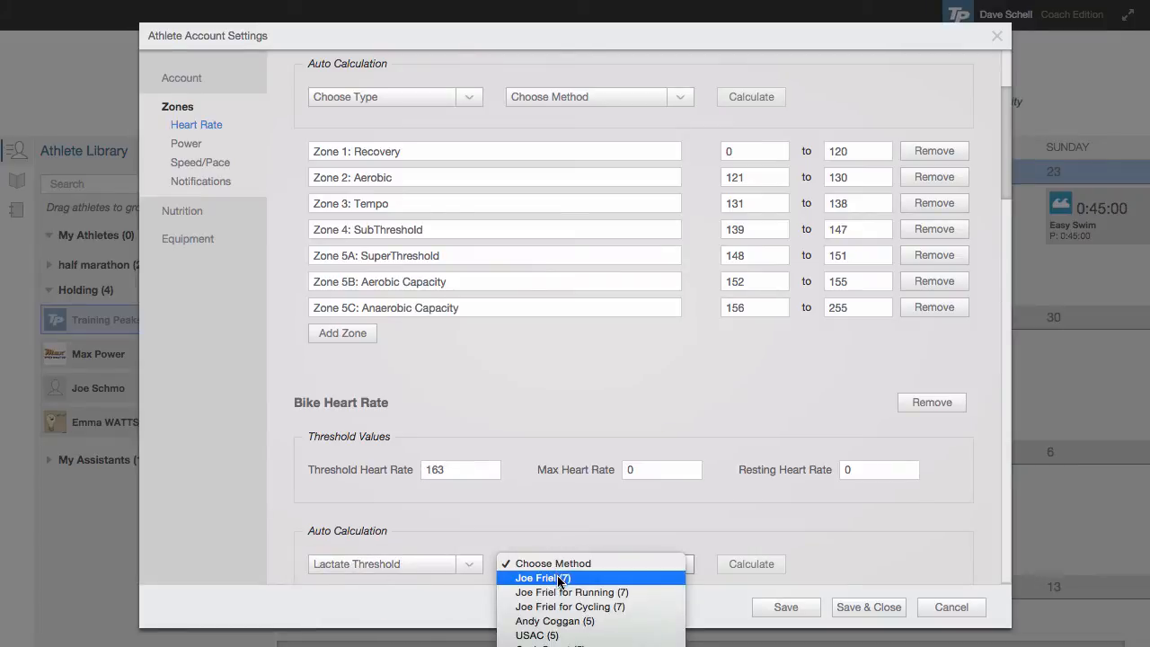
left_click(561, 577)
left_click(750, 564)
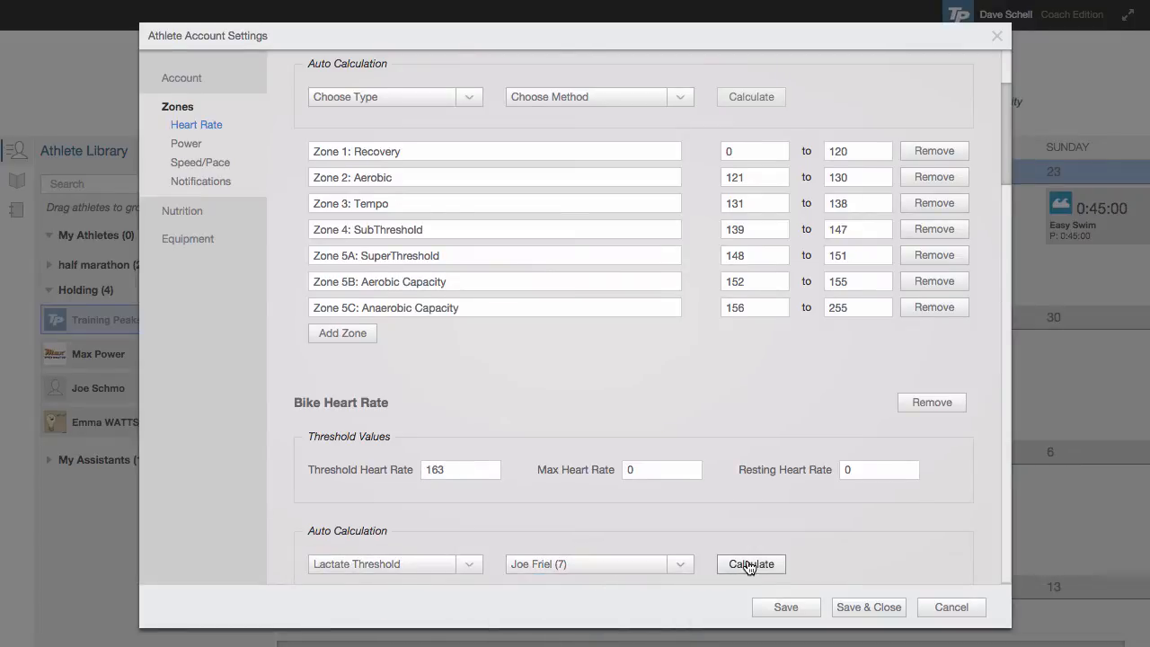
scroll(746, 554, "down", 5)
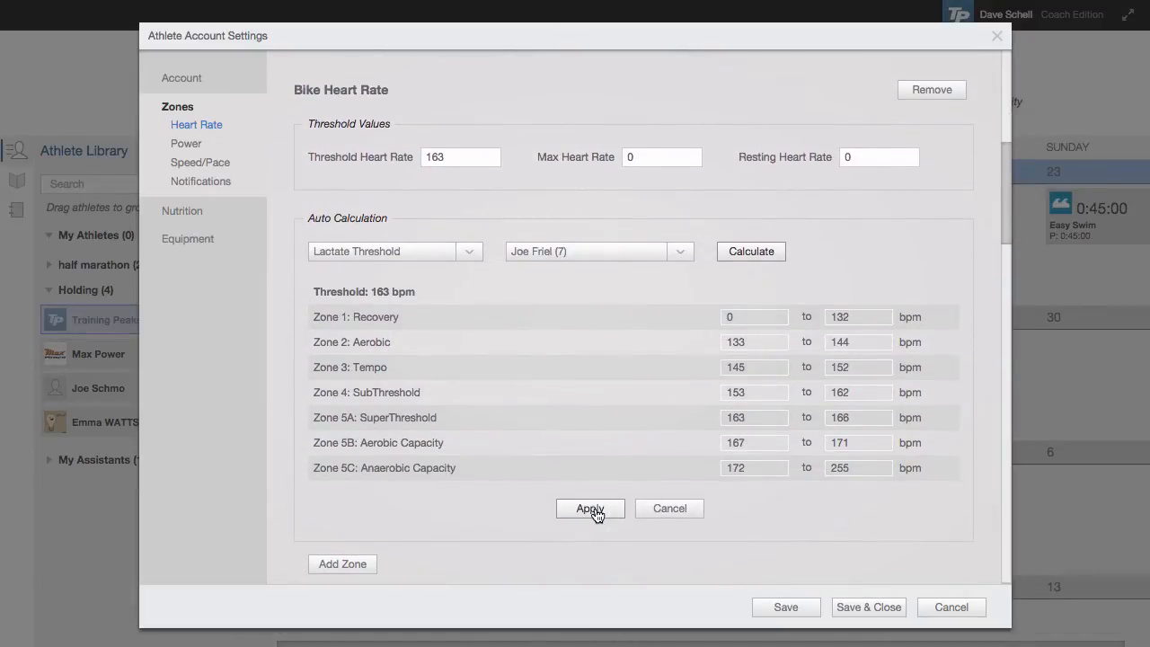
left_click(592, 508)
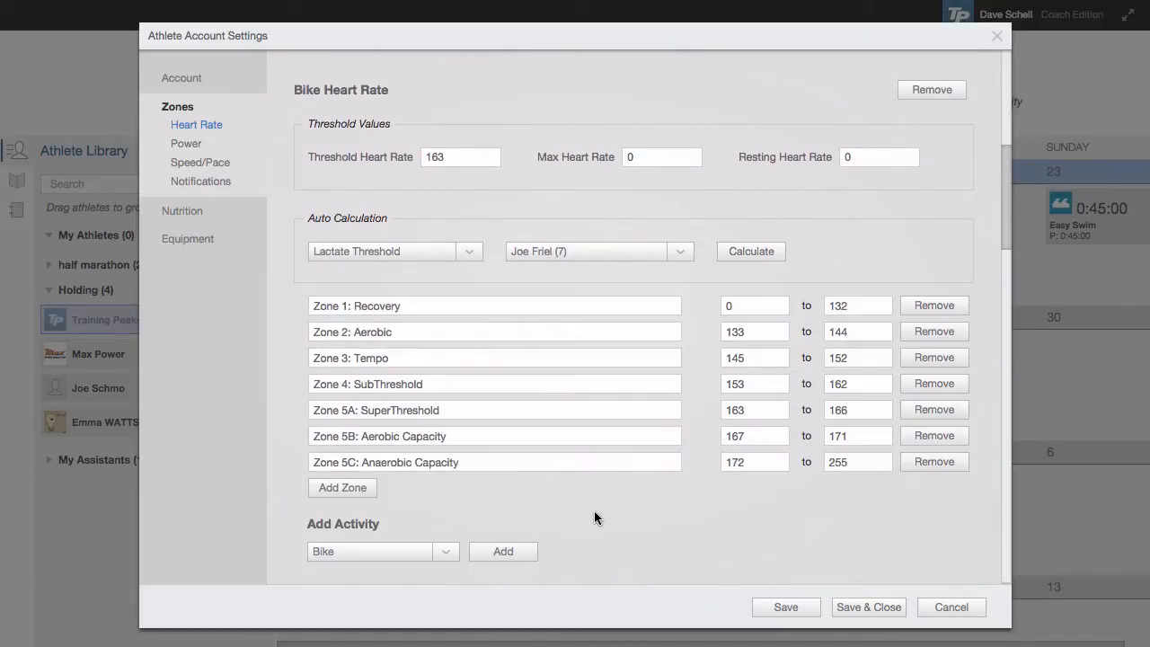
Step: Add a Run activity to the heart rate zones and set its threshold heart rate to 173
scroll(593, 511, "down", 4)
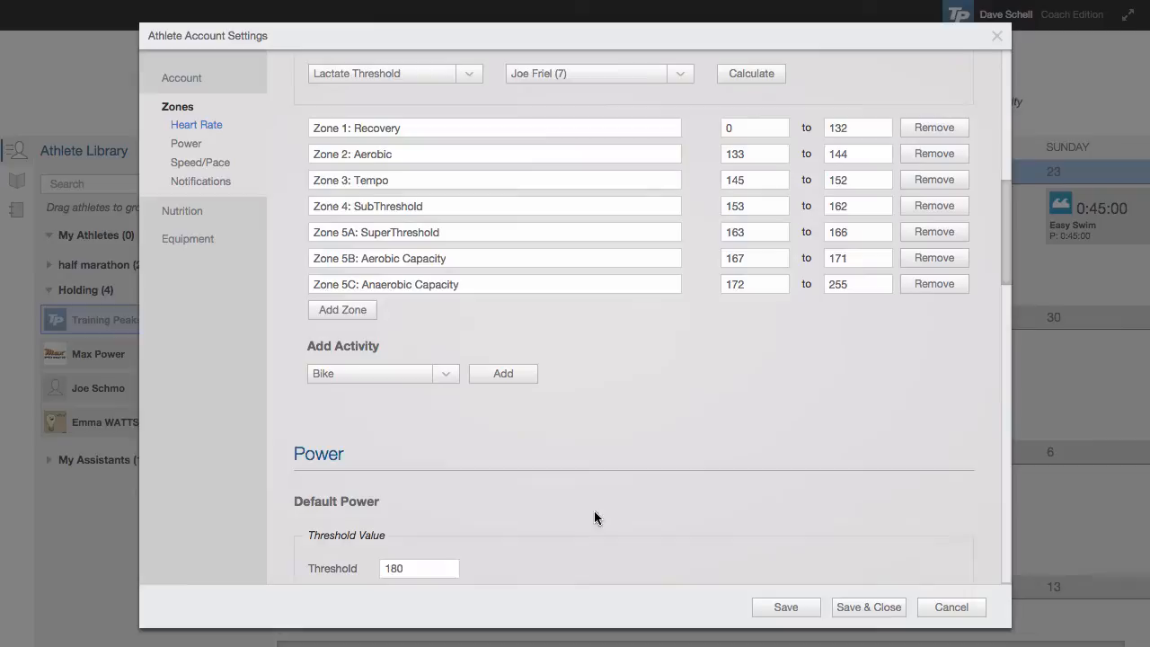
left_click(428, 374)
left_click(400, 387)
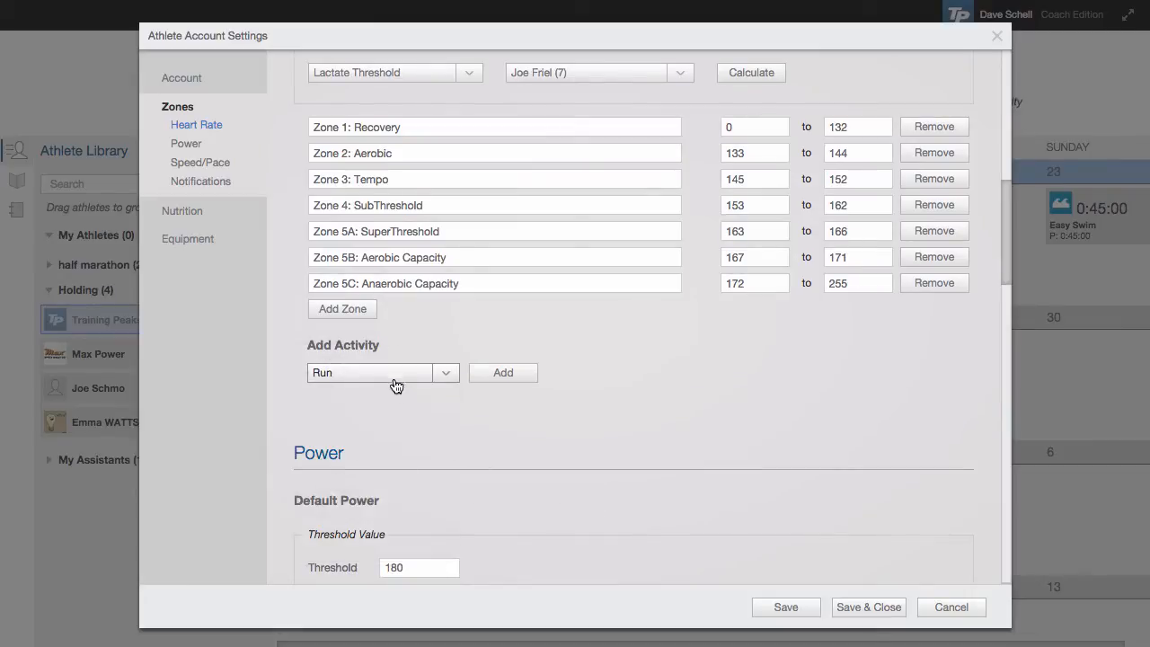
left_click(501, 372)
left_click(429, 443)
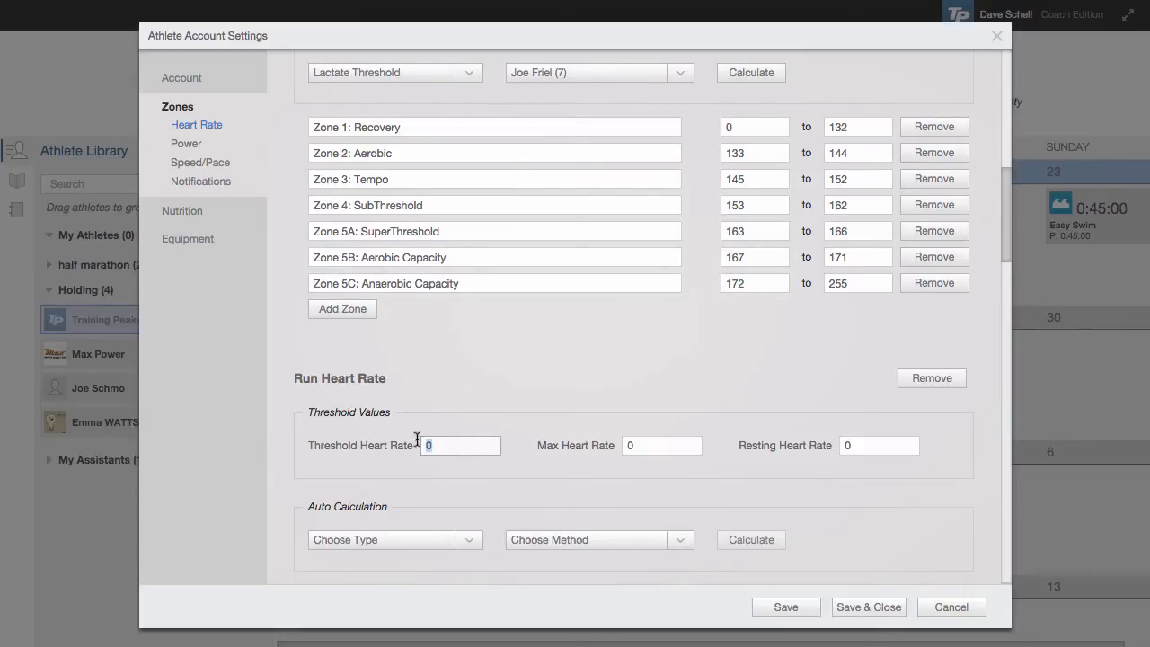
type("173")
Step: Calculate the run heart rate zones from Lactate Threshold with the Joe Friel for Running (7) method and apply them
left_click(468, 544)
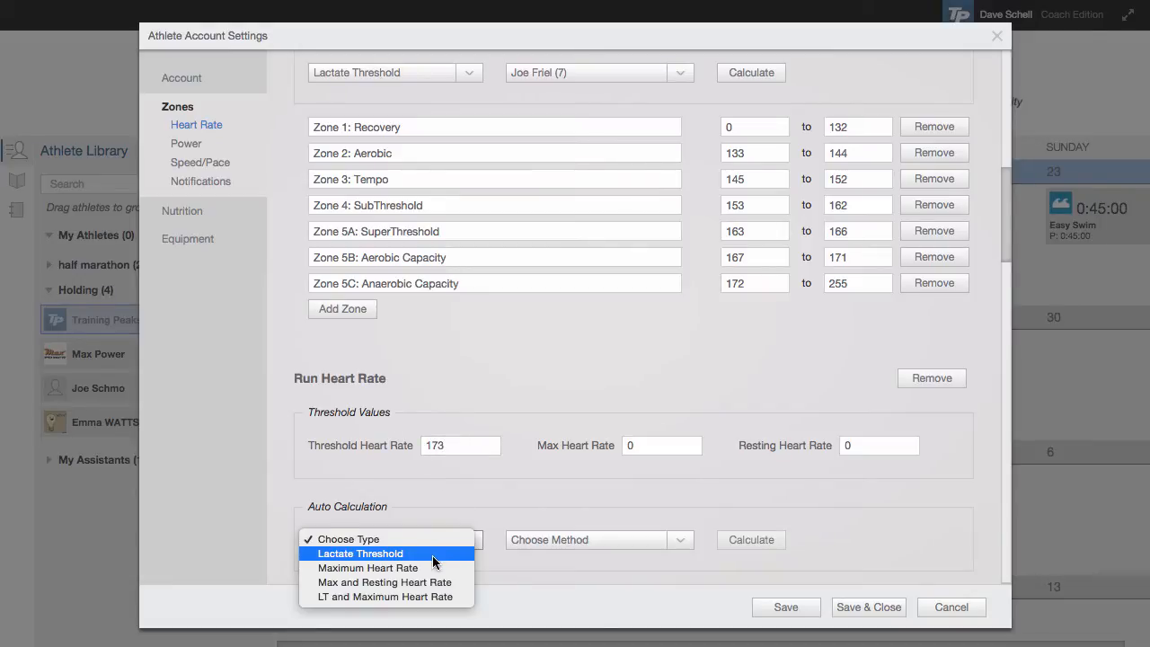
left_click(433, 554)
left_click(568, 542)
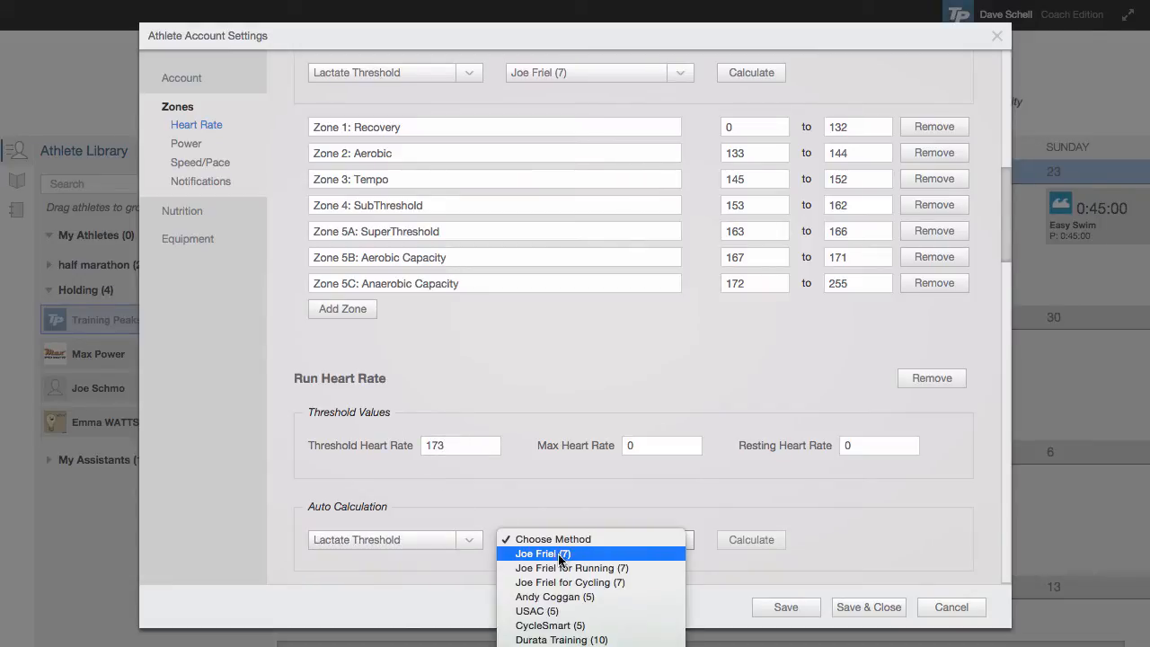
left_click(561, 568)
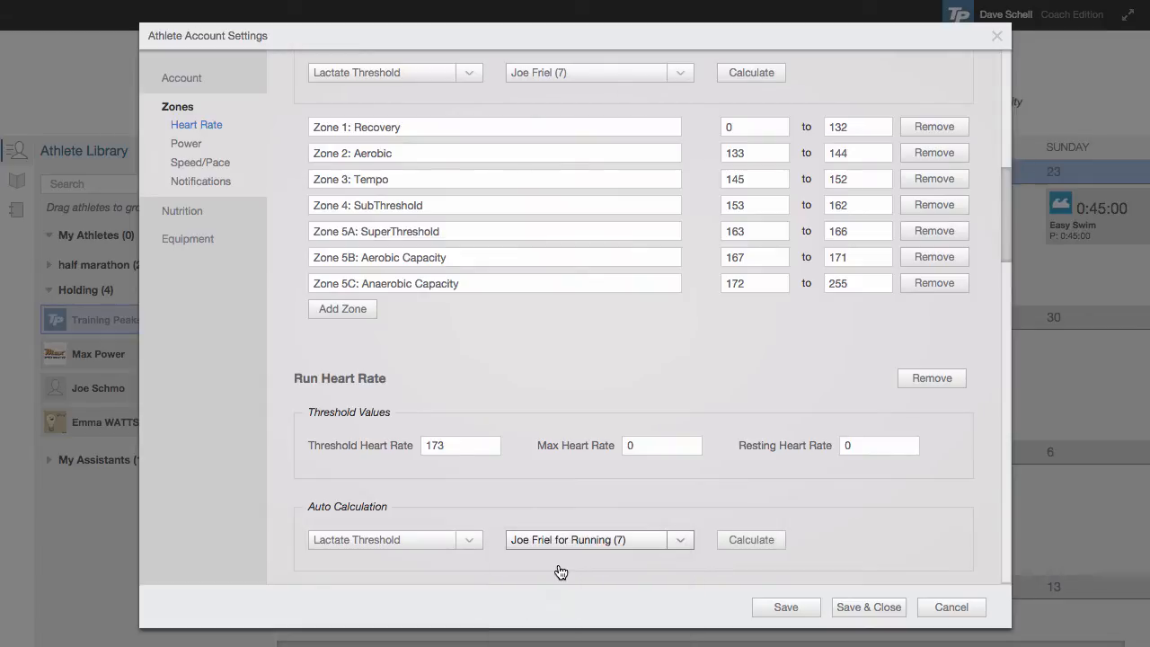
left_click(738, 540)
scroll(739, 544, "down", 5)
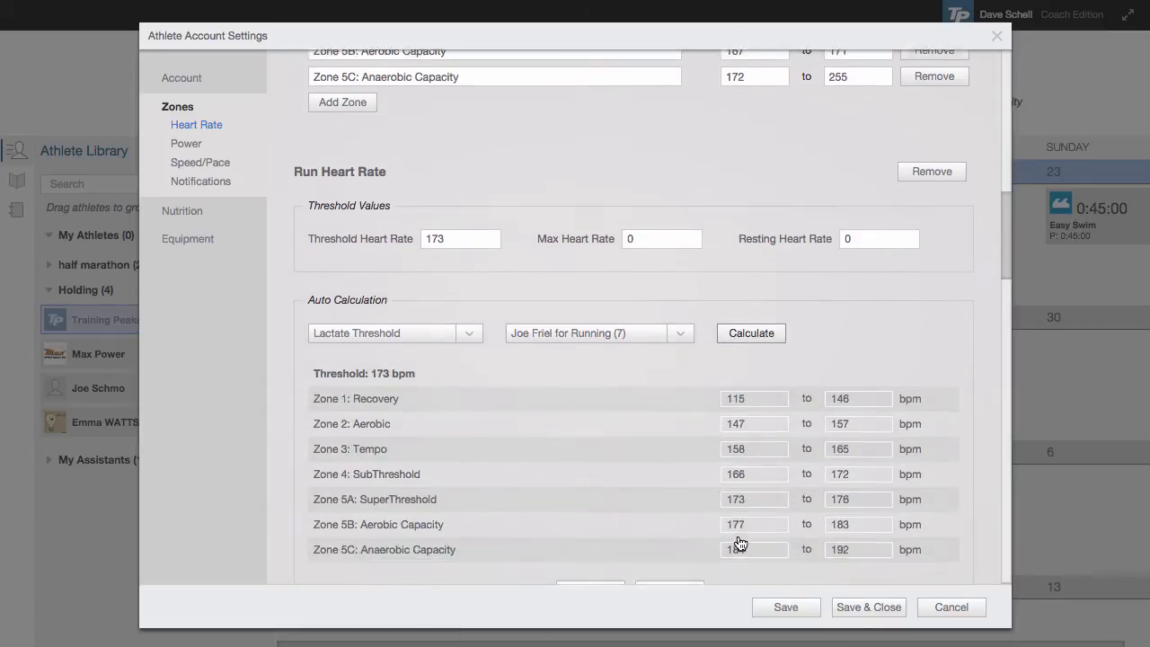
left_click(611, 523)
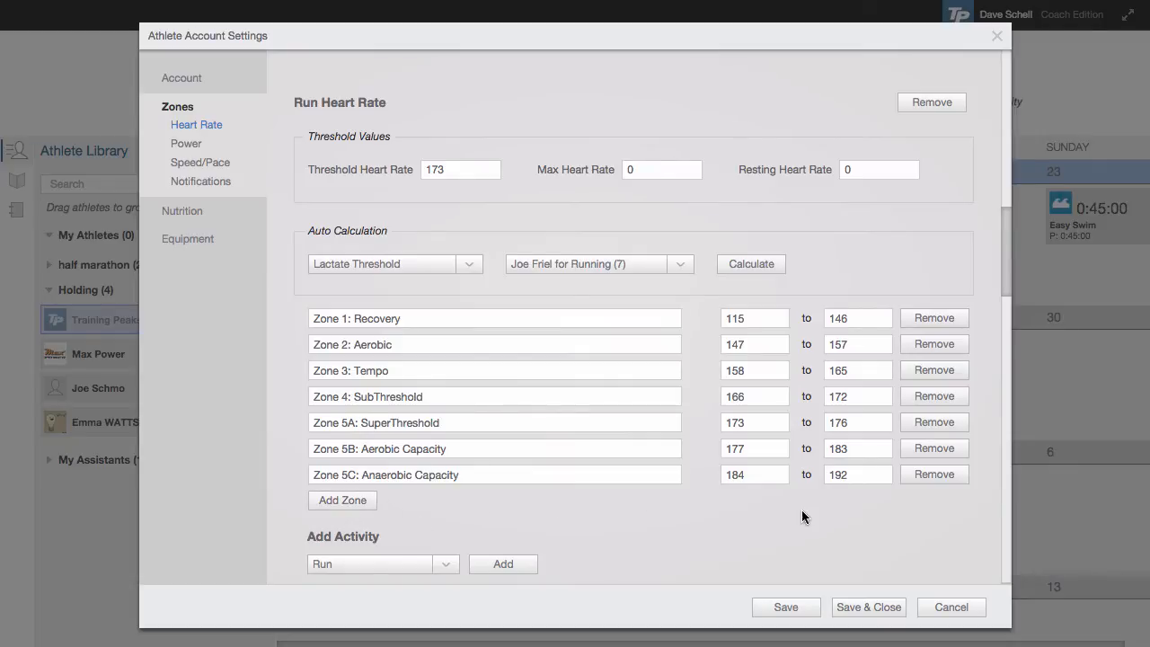
Step: Remove zones 5A, 5B and 5C from the run heart rate zones
left_click(927, 483)
left_click(933, 449)
left_click(935, 424)
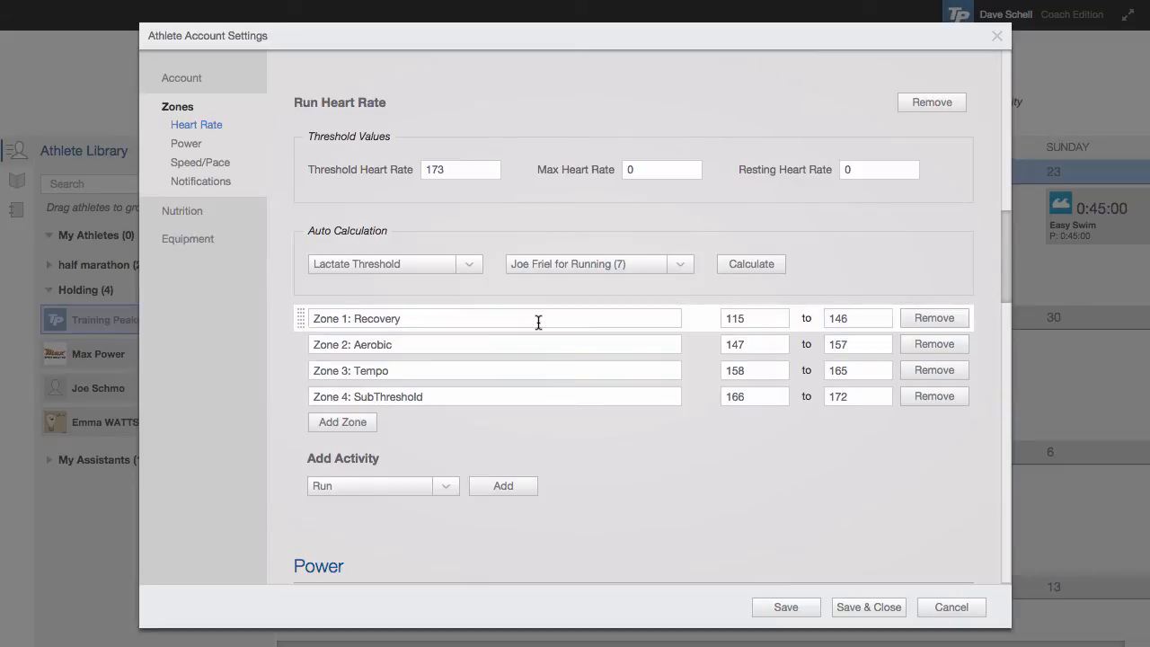
Step: Rename the first two run heart rate zones to Recovery and Endurance
left_click_drag(419, 318, 303, 317)
type("R")
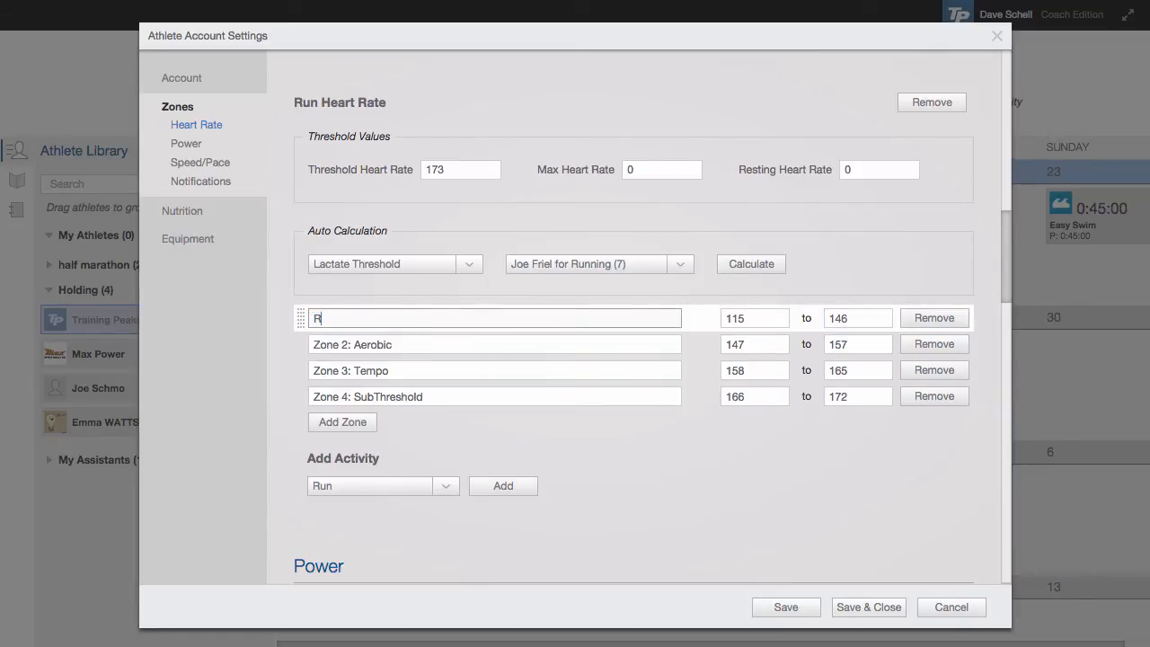
type("ecovery")
double_click(357, 344)
triple_click(356, 344)
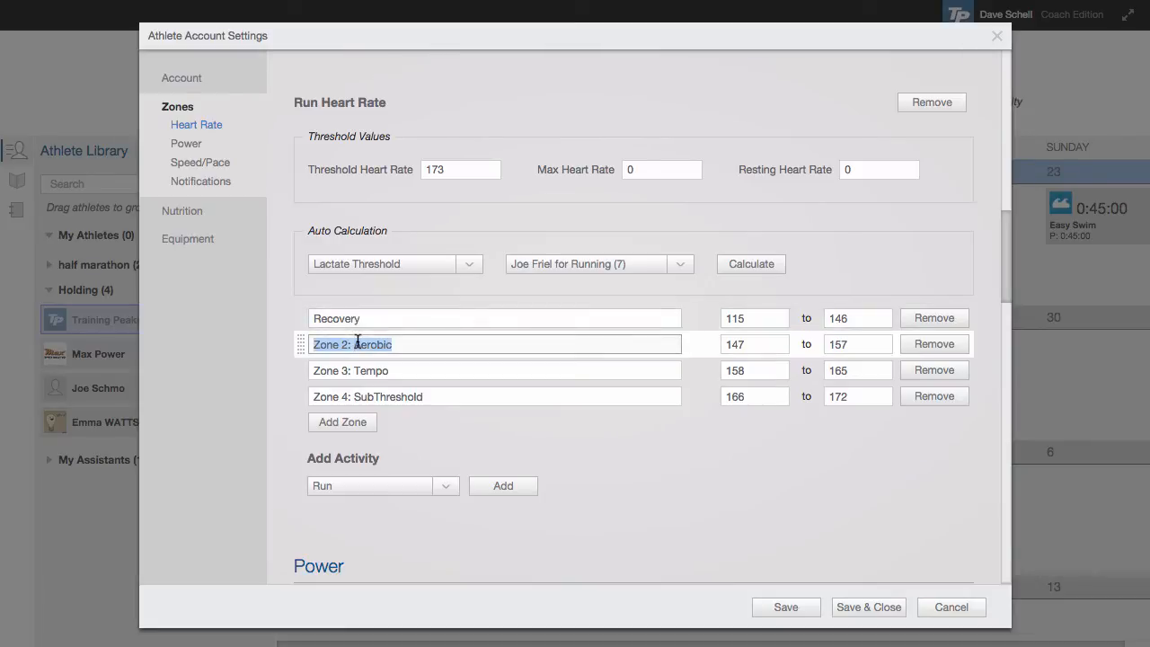
type("Endurance")
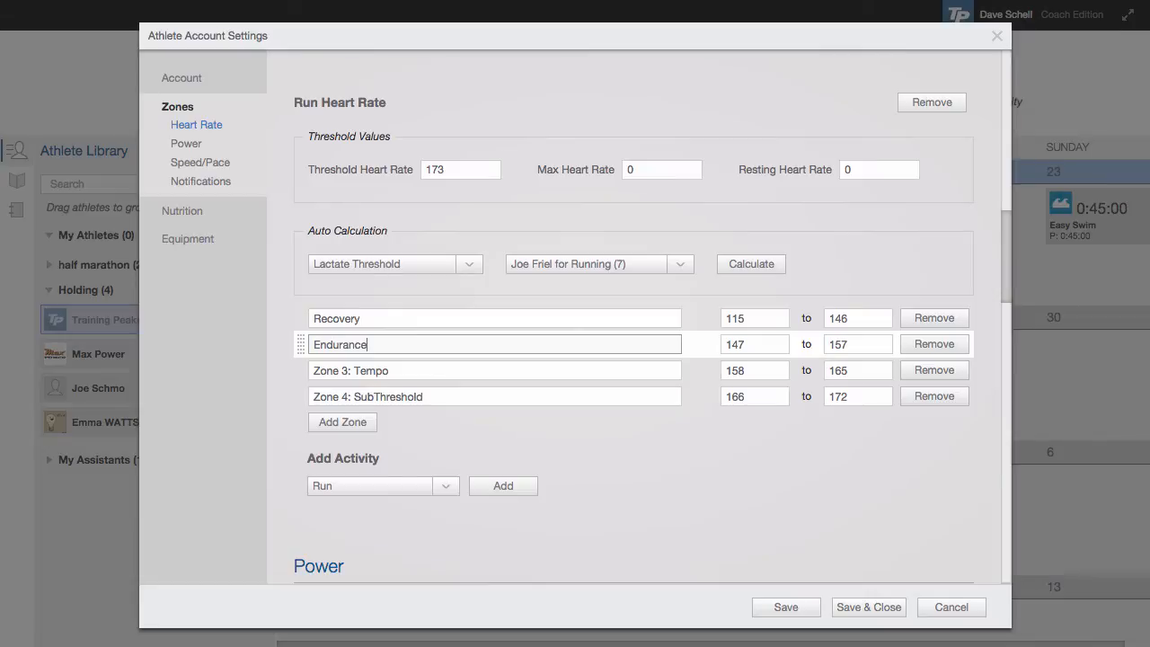
left_click(475, 377)
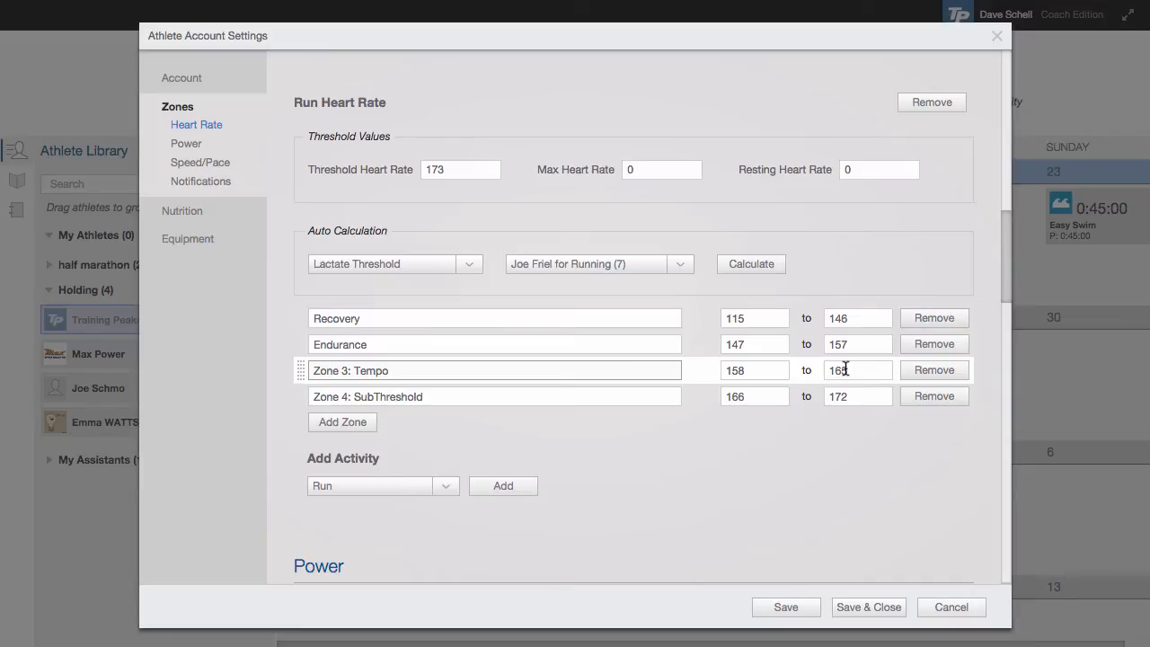
Step: Add a Mountain Bike activity to the athlete's power zones
left_click(186, 144)
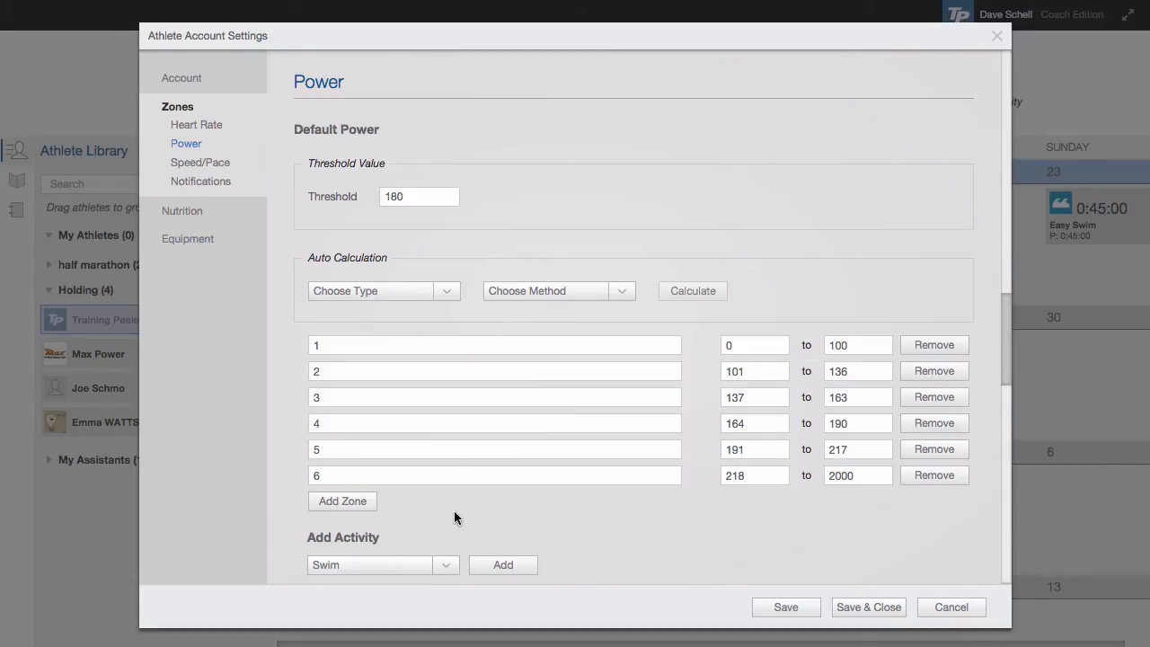
left_click(441, 568)
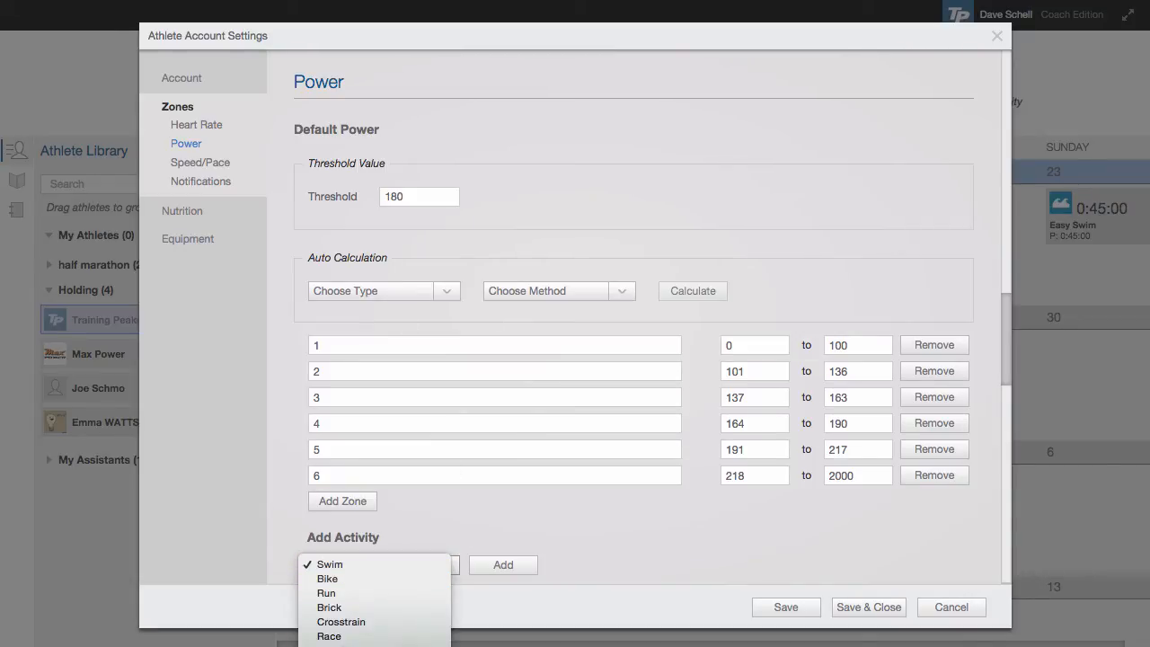
left_click(350, 646)
left_click(488, 568)
scroll(487, 567, "down", 2)
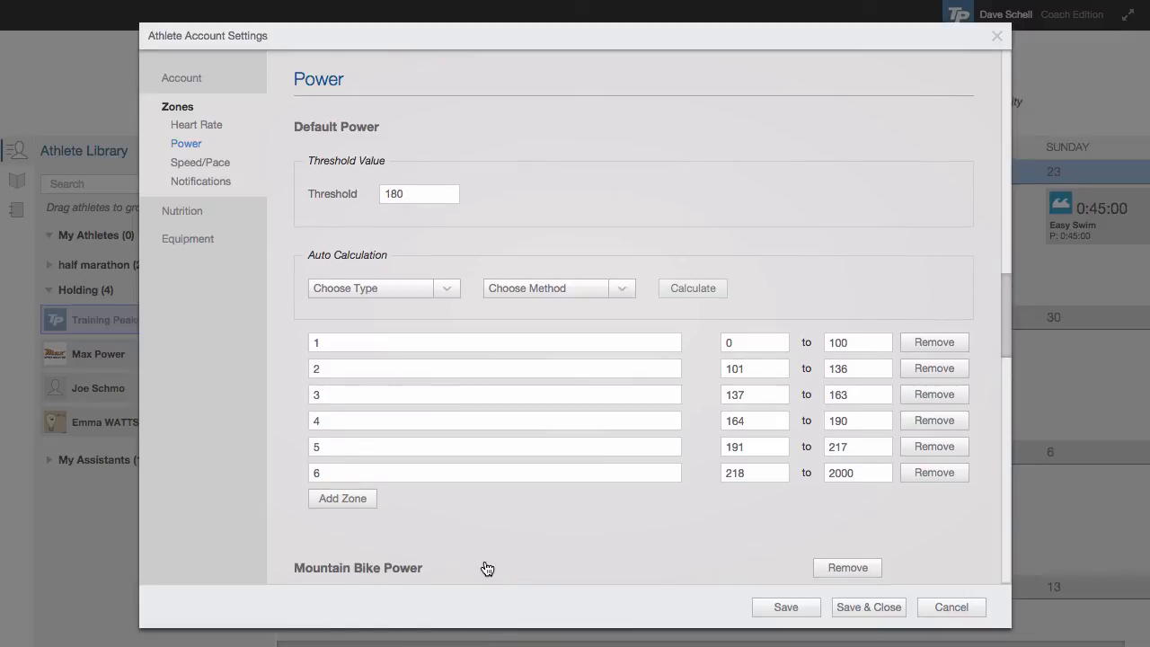
Step: Review the athlete's Speed/Pace zones and the threshold change notification options
left_click(216, 167)
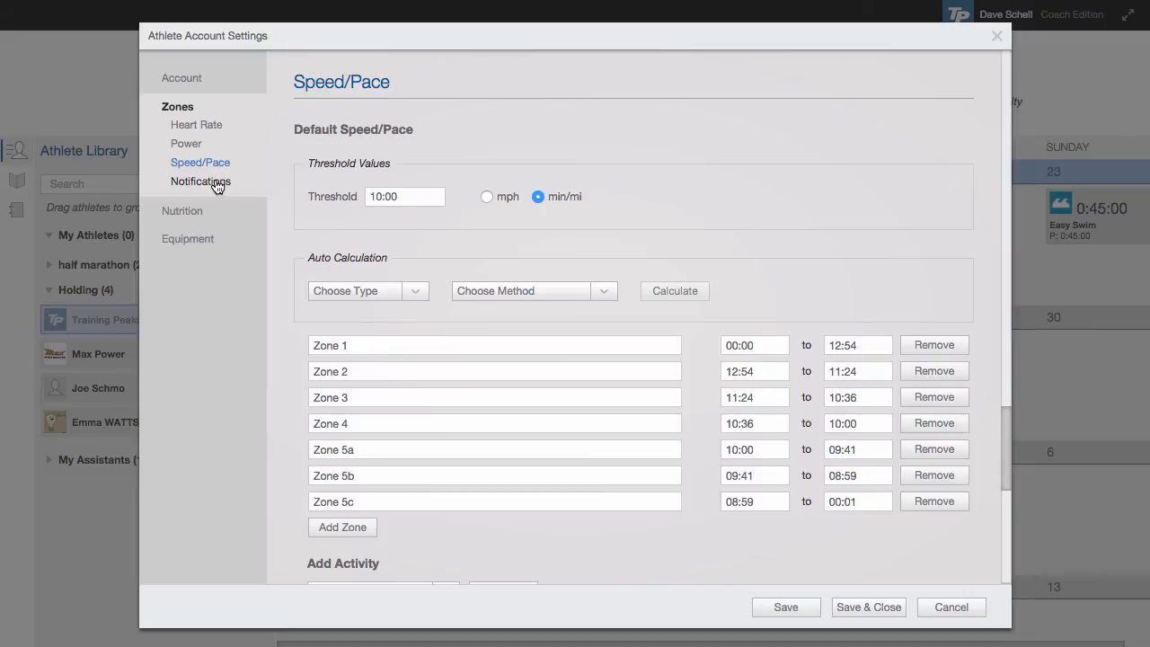
left_click(215, 184)
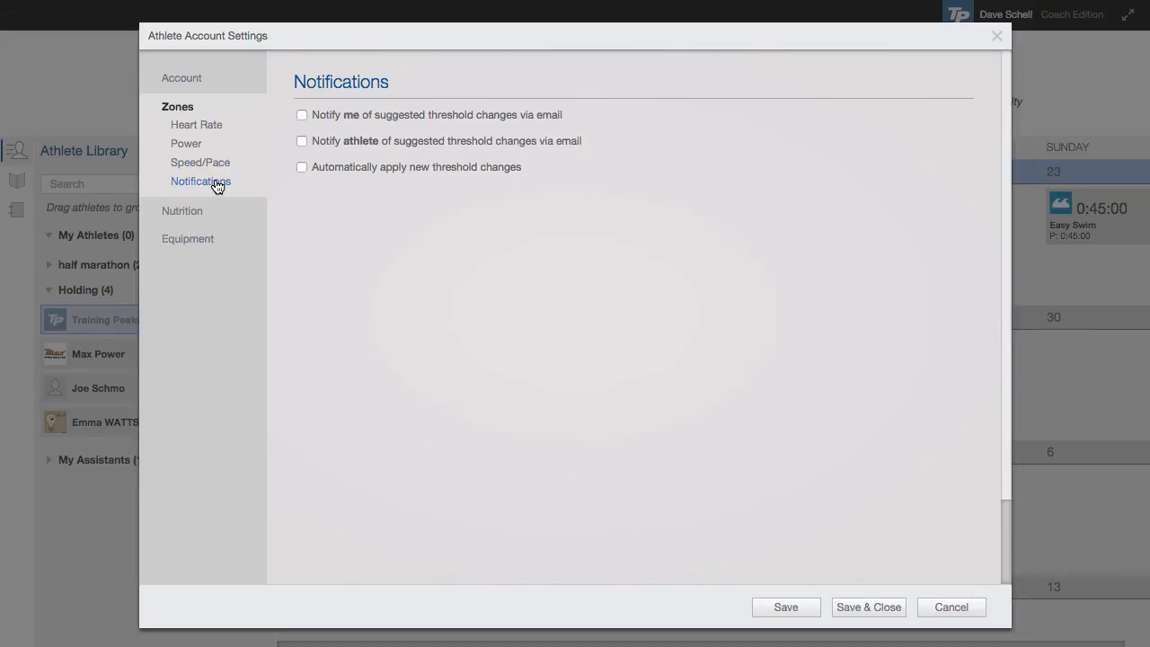